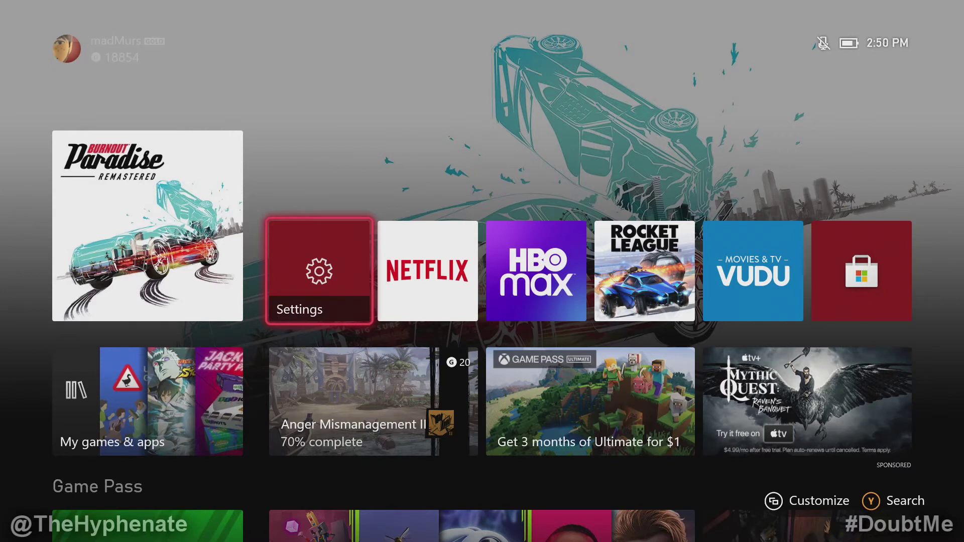
Open the complete My games & apps library from the guide
{"action": "key", "text": "super"}
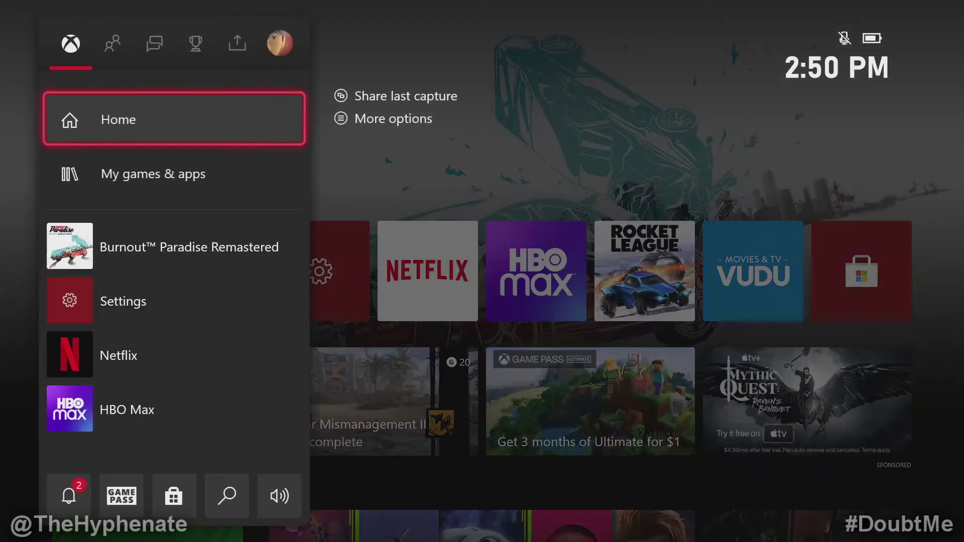
{"action": "key", "text": "Down"}
{"action": "key", "text": "Return"}
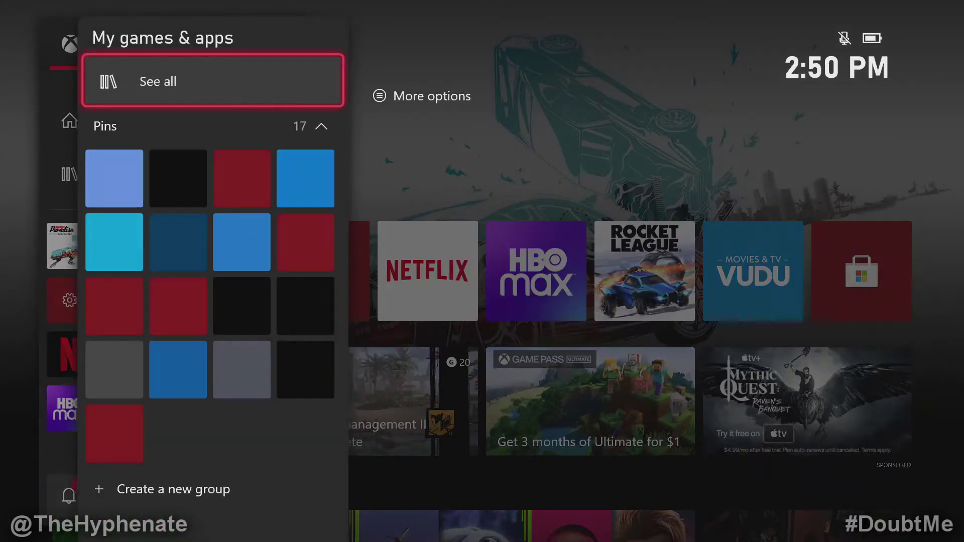
{"action": "key", "text": "Return"}
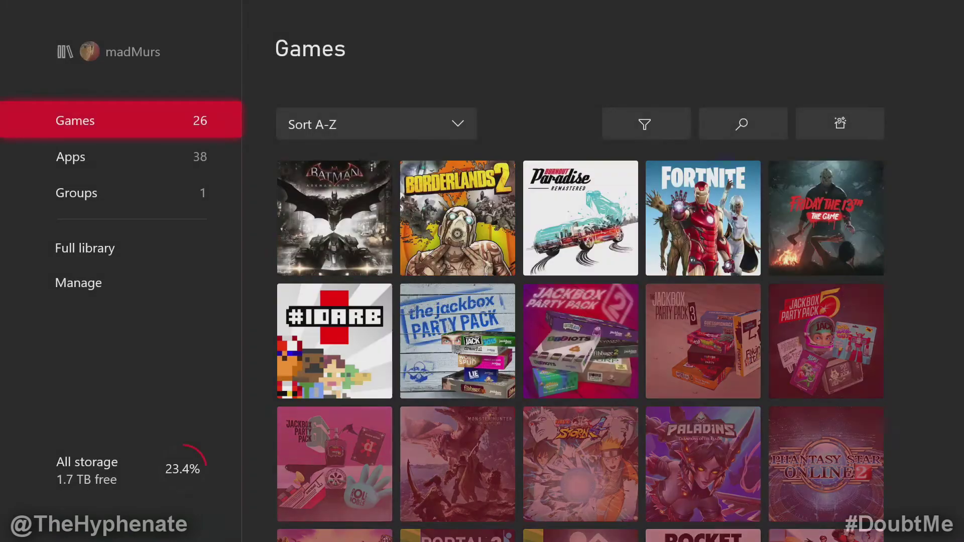
Open the game and add-ons management page for Burnout Paradise Remastered from the games library
{"action": "key", "text": "Right"}
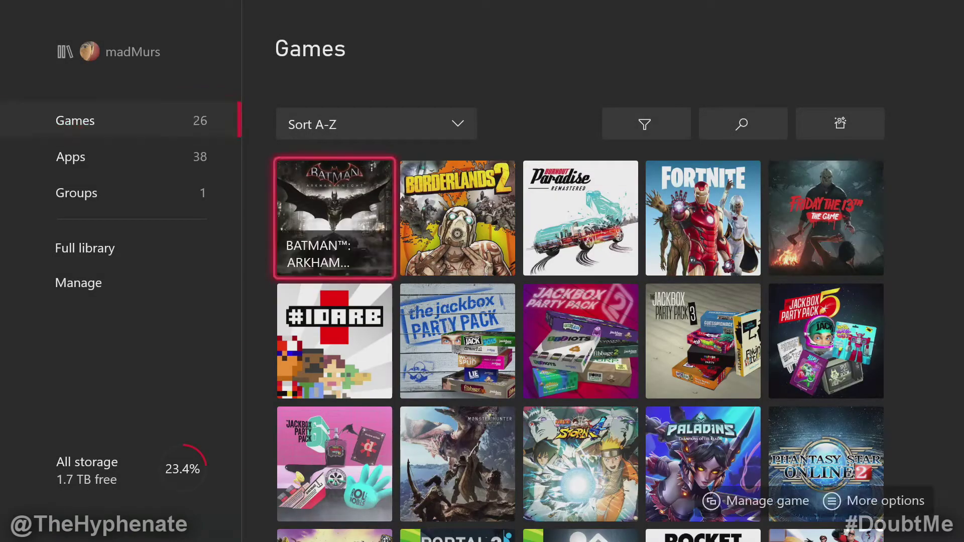
{"action": "key", "text": "Right"}
{"action": "key", "text": "Right"}
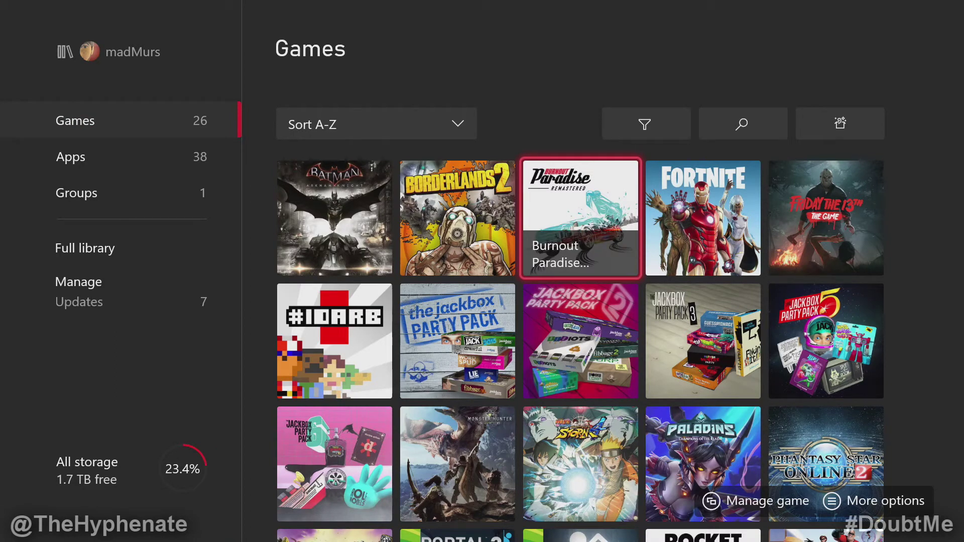
{"action": "key", "text": "Menu"}
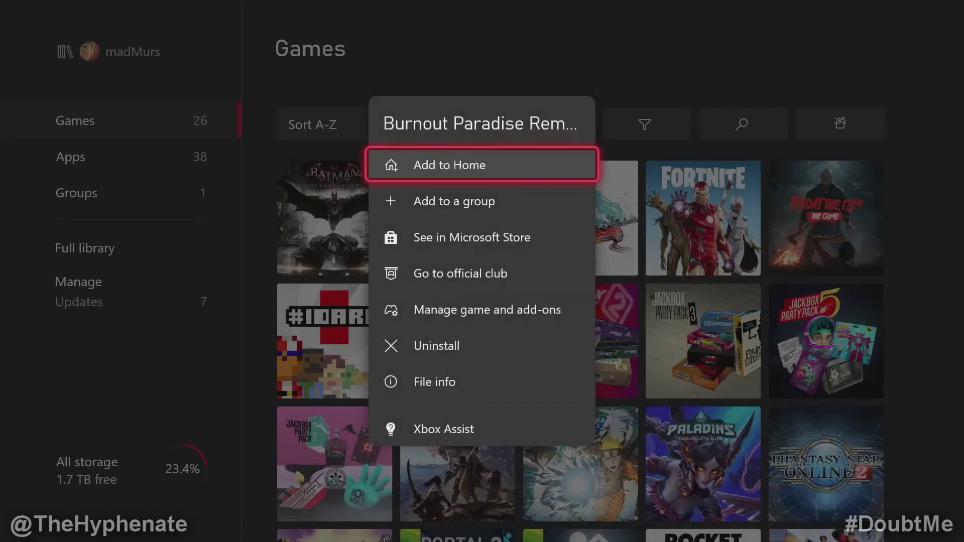
{"action": "key", "text": "Down"}
{"action": "key", "text": "Down"}
{"action": "key", "text": "Down"}
{"action": "key", "text": "Down"}
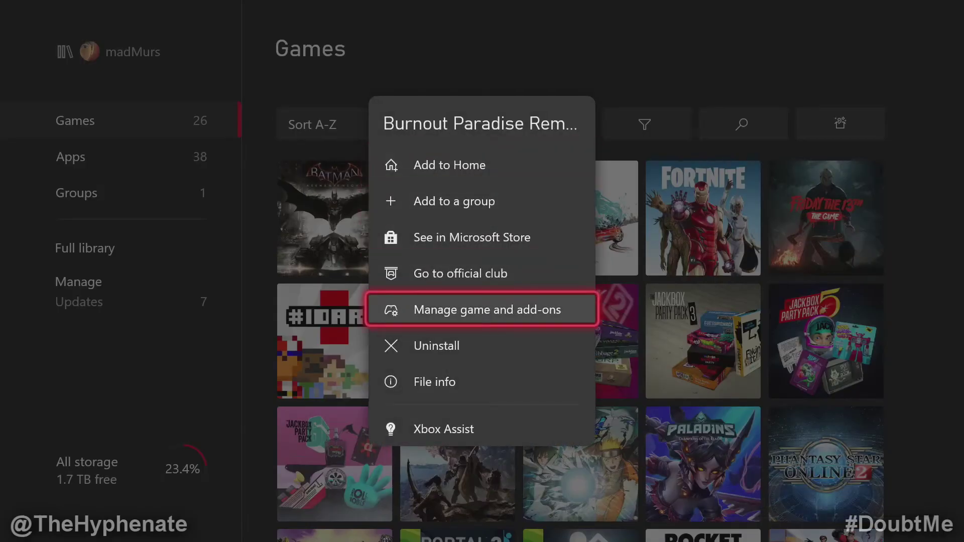
{"action": "key", "text": "Return"}
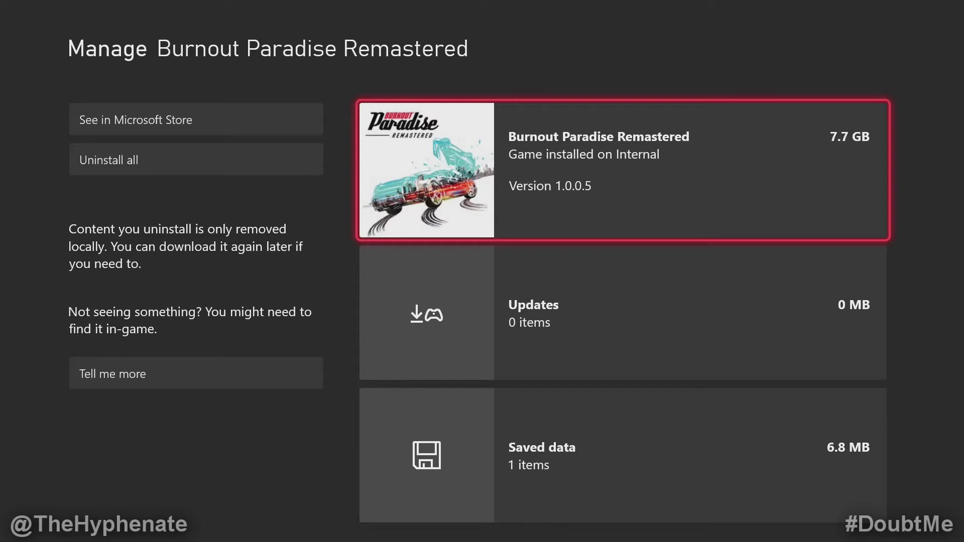
Examine the installed game, updates and saved data entries on the Burnout Paradise Remastered management page
{"action": "key", "text": "Down"}
{"action": "key", "text": "Down"}
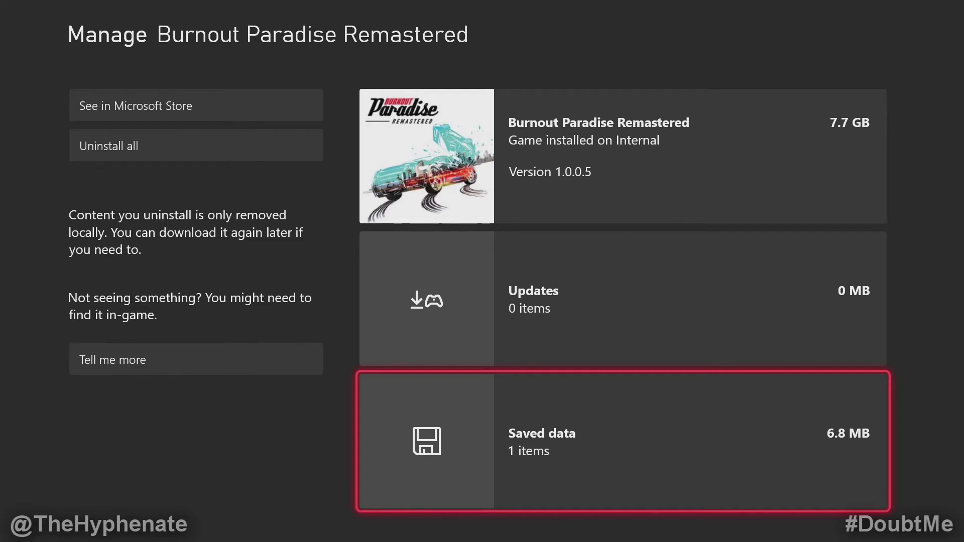
{"action": "key", "text": "Up"}
{"action": "key", "text": "Up"}
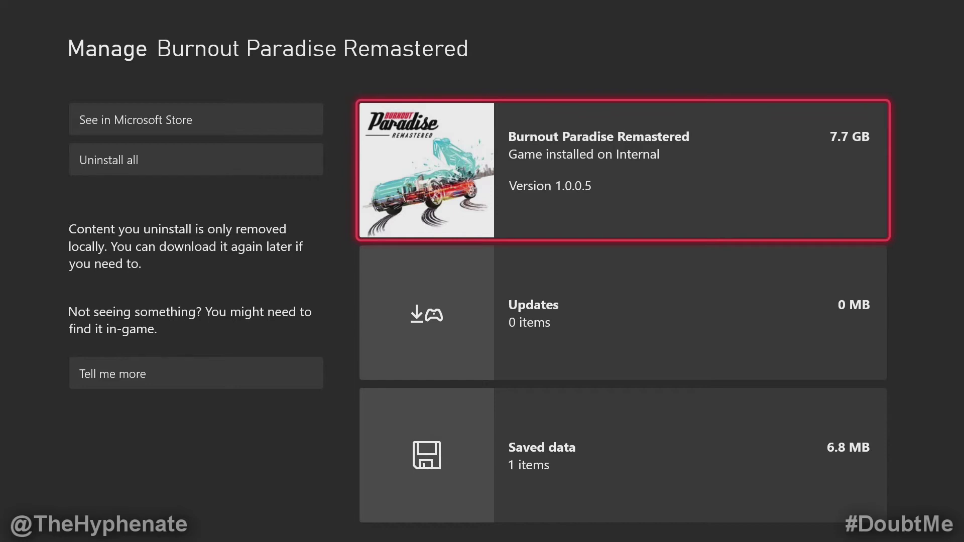
{"action": "key", "text": "Left"}
{"action": "key", "text": "Down"}
{"action": "key", "text": "Down"}
{"action": "key", "text": "Right"}
{"action": "key", "text": "Down"}
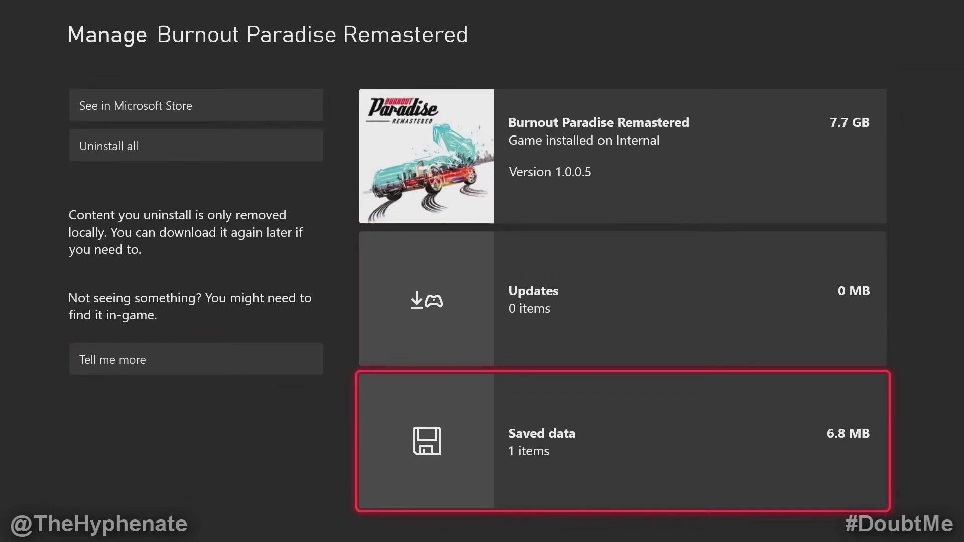
{"action": "key", "text": "Up"}
{"action": "key", "text": "Up"}
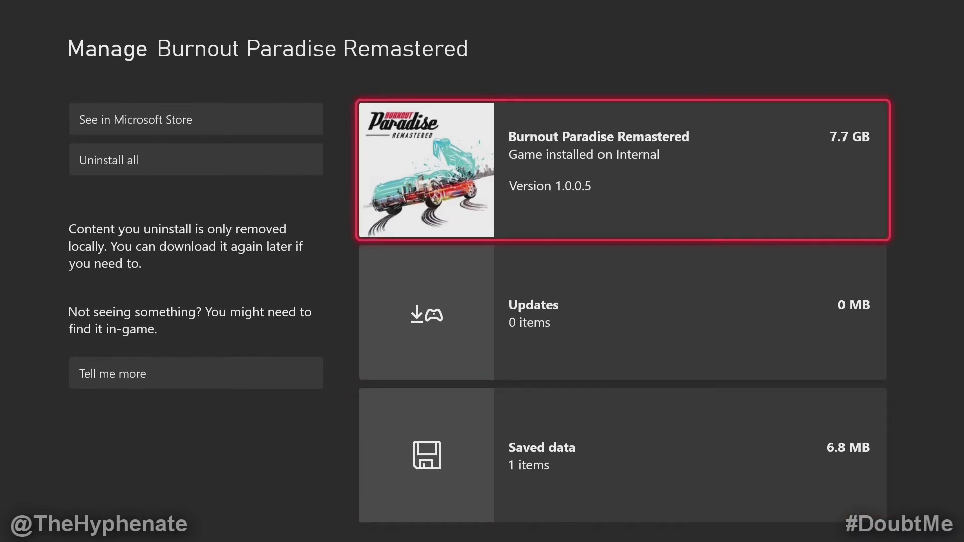
{"action": "key", "text": "Down"}
{"action": "key", "text": "Down"}
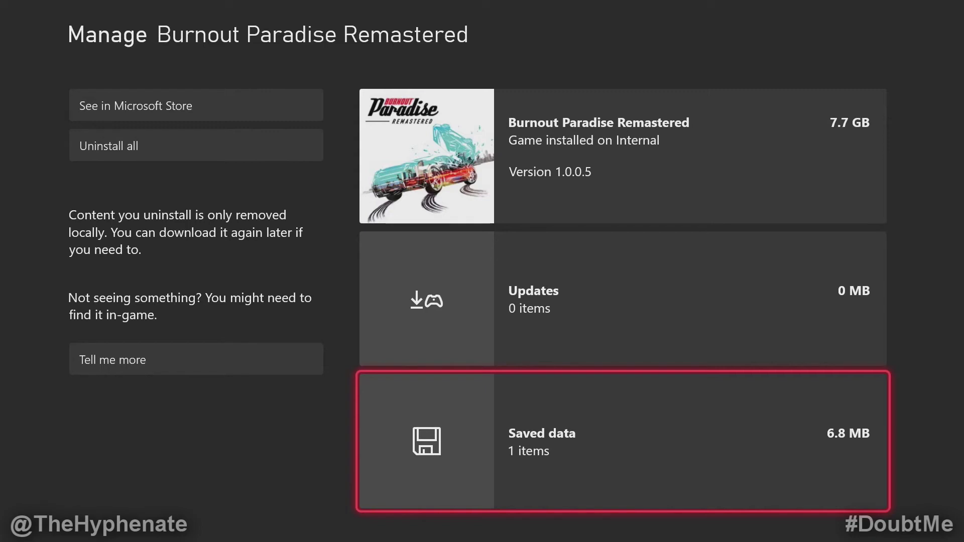
{"action": "key", "text": "Up"}
{"action": "key", "text": "Up"}
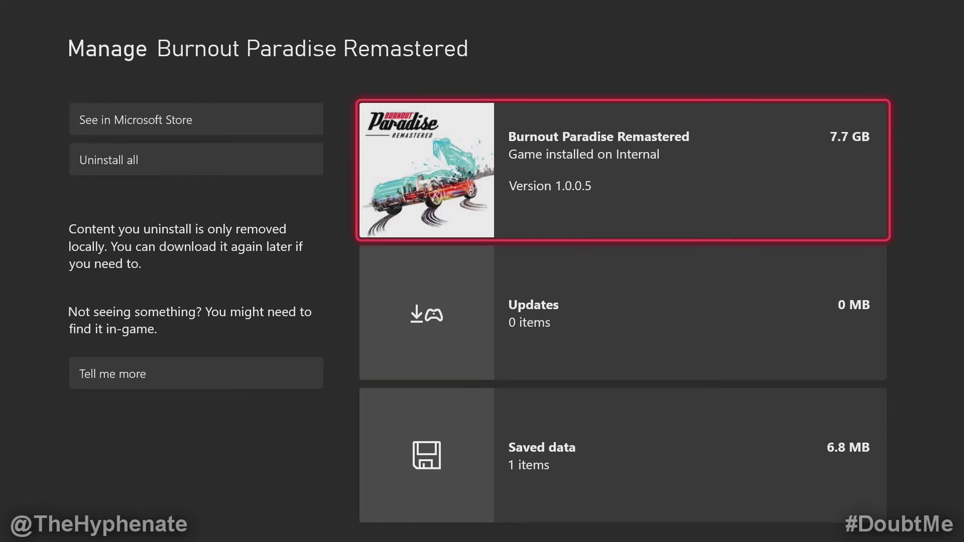
{"action": "key", "text": "Down"}
{"action": "key", "text": "Down"}
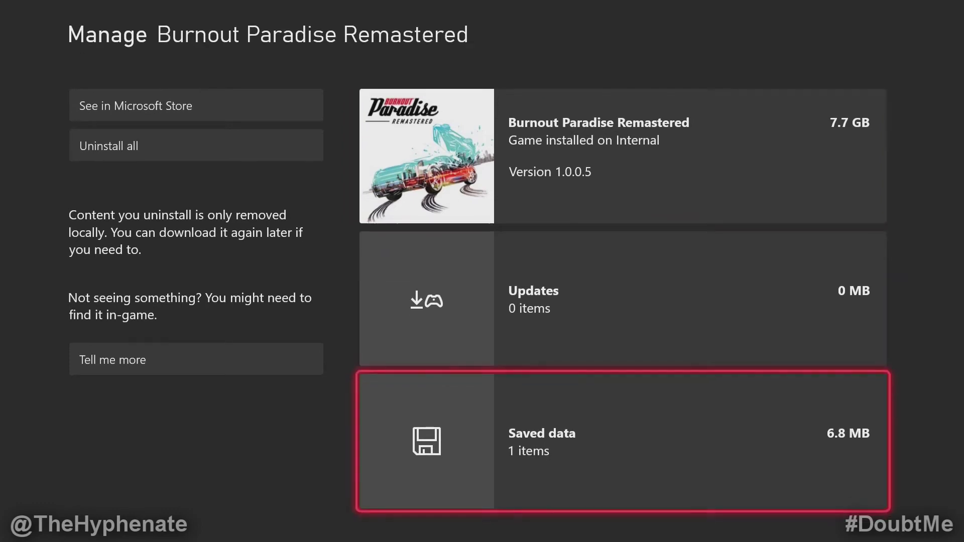
{"action": "key", "text": "Up"}
{"action": "key", "text": "Up"}
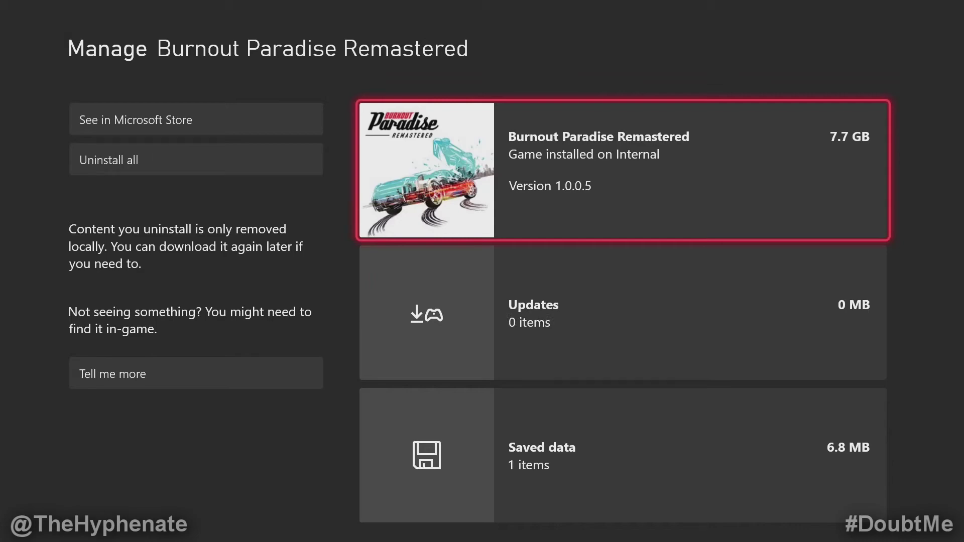
Move the Burnout Paradise Remastered base game from Internal to X-Ternal storage, then return to Home
{"action": "key", "text": "Return"}
{"action": "key", "text": "Down"}
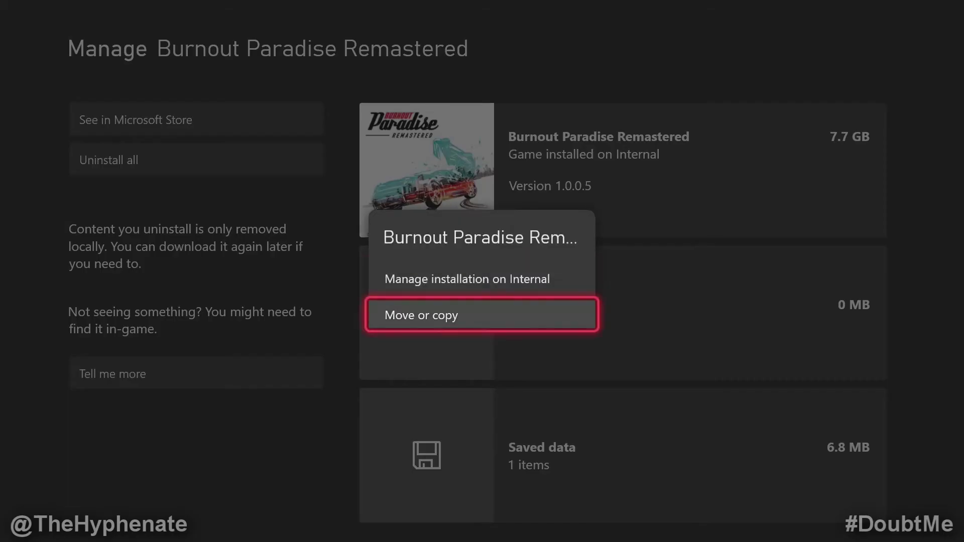
{"action": "key", "text": "Return"}
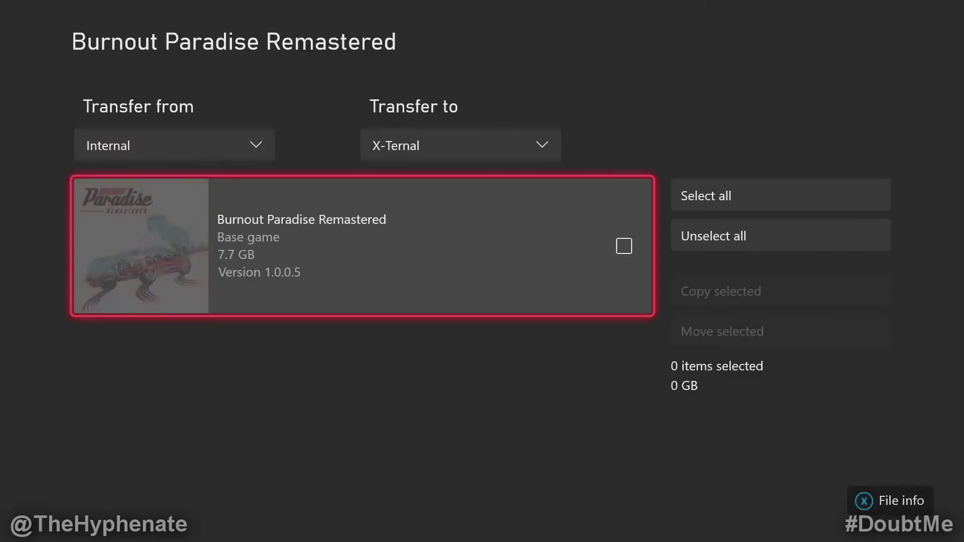
{"action": "key", "text": "Return"}
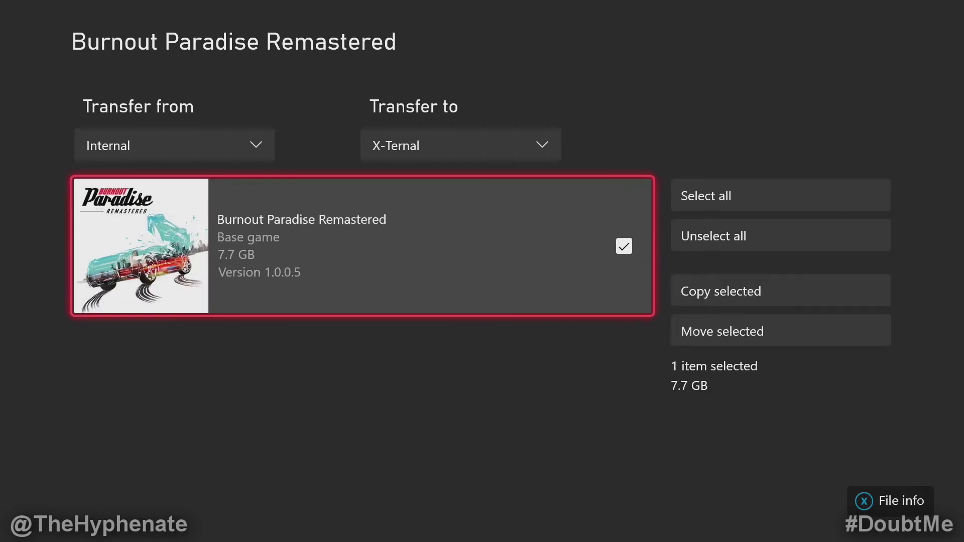
{"action": "key", "text": "Right"}
{"action": "key", "text": "Down"}
{"action": "key", "text": "Down"}
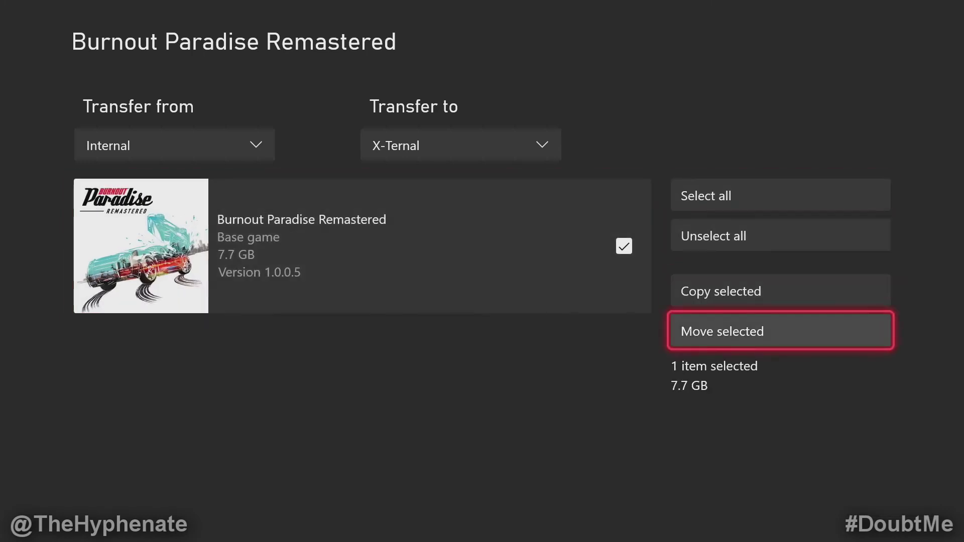
{"action": "key", "text": "Return"}
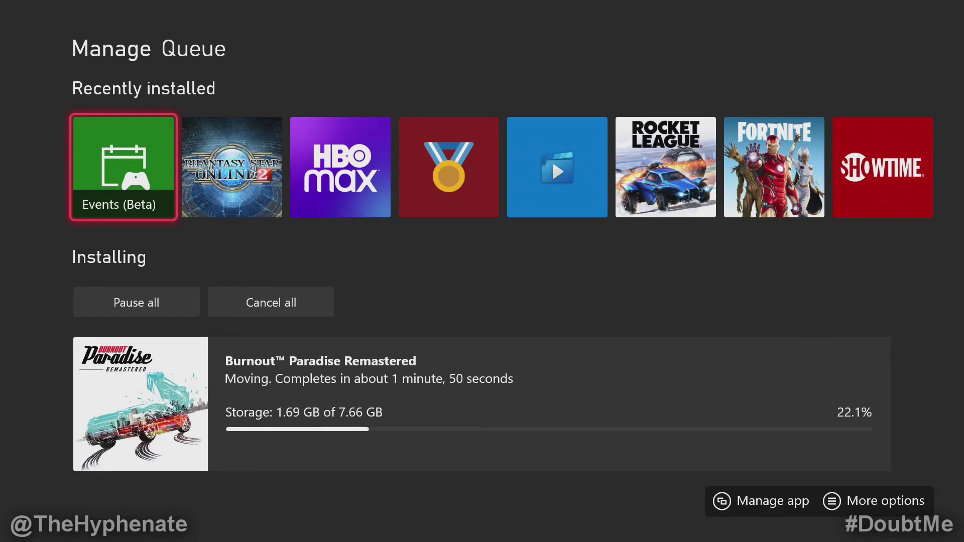
{"action": "key", "text": "Escape"}
{"action": "key", "text": "Escape"}
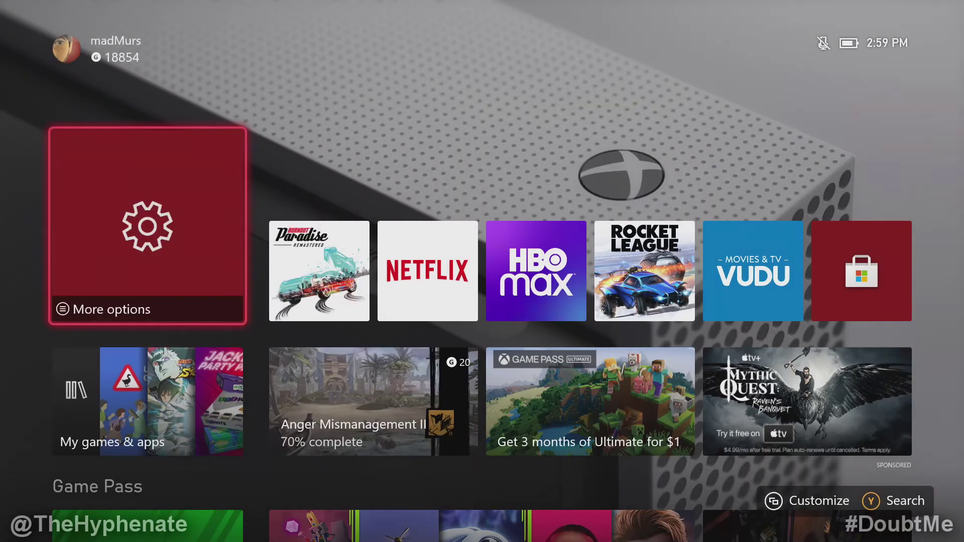
Open the storage devices page in the console's System settings
{"action": "key", "text": "Return"}
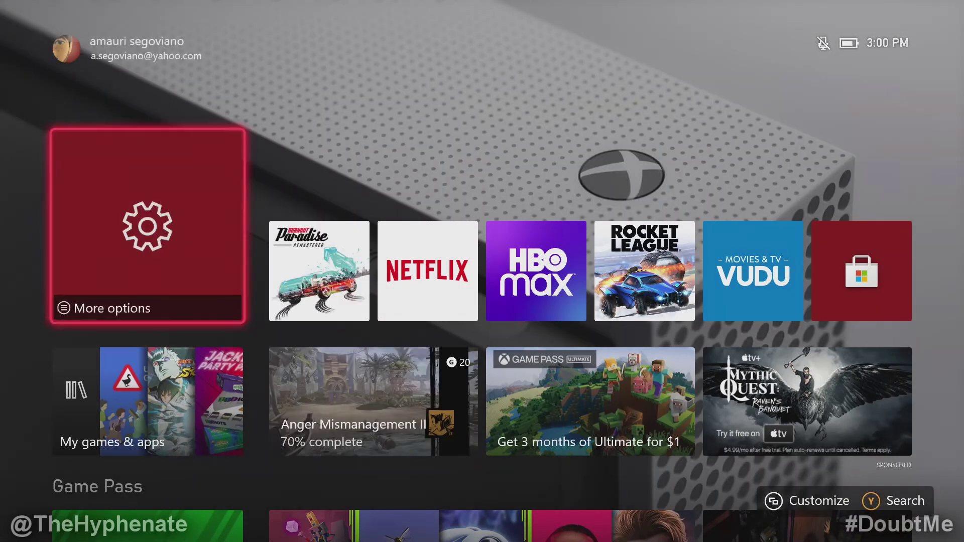
{"action": "key", "text": "Down"}
{"action": "key", "text": "Down"}
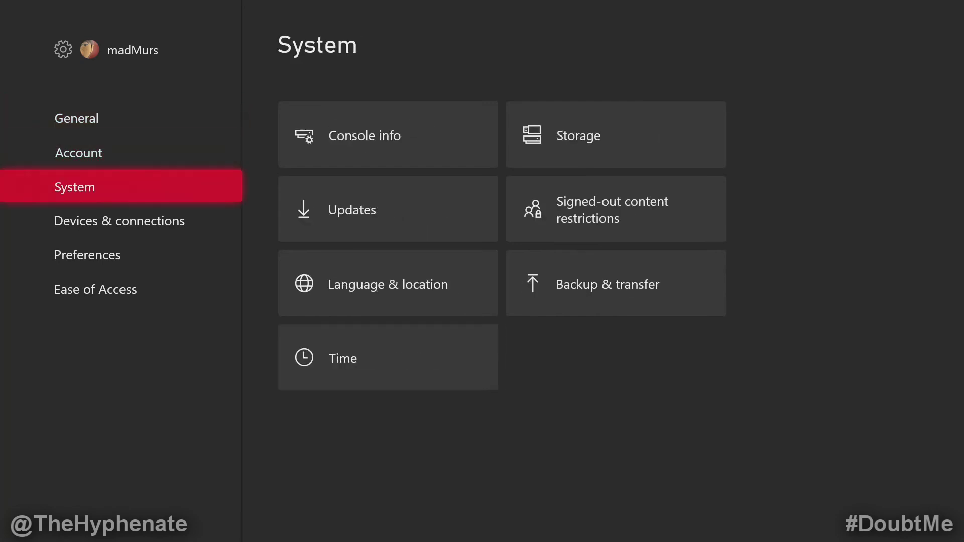
{"action": "key", "text": "Right"}
{"action": "key", "text": "Right"}
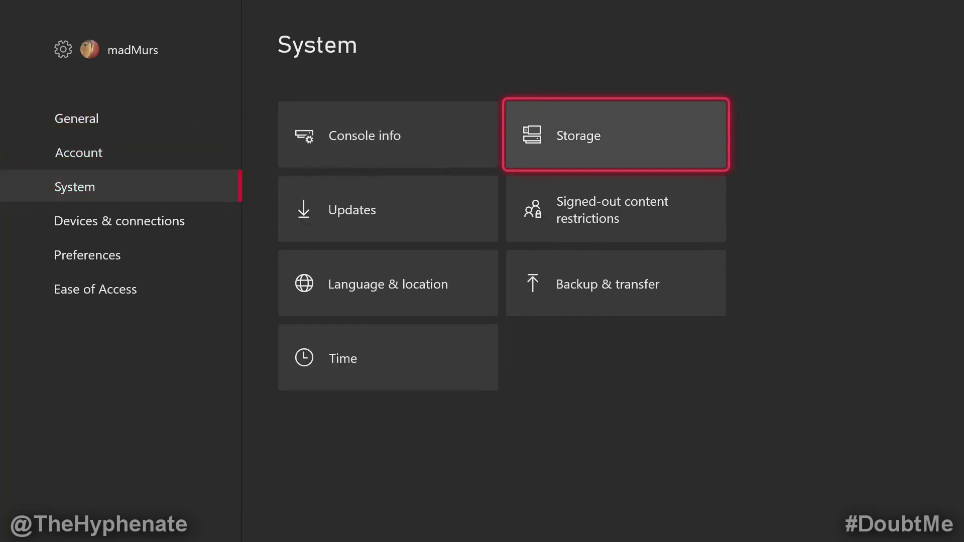
{"action": "key", "text": "Return"}
View the contents of the X-Ternal drive, locate Burnout Paradise Remastered among its games, and leave the list
{"action": "key", "text": "Down"}
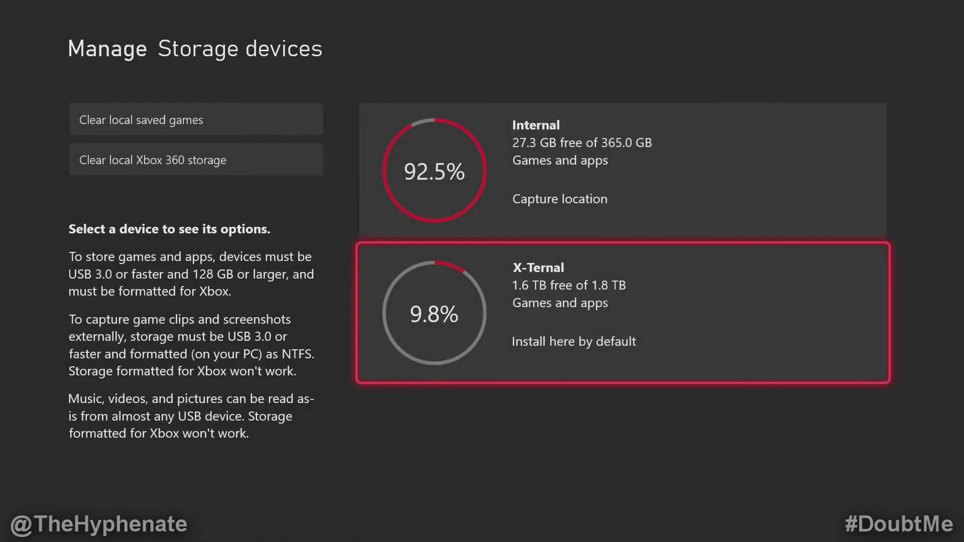
{"action": "key", "text": "Return"}
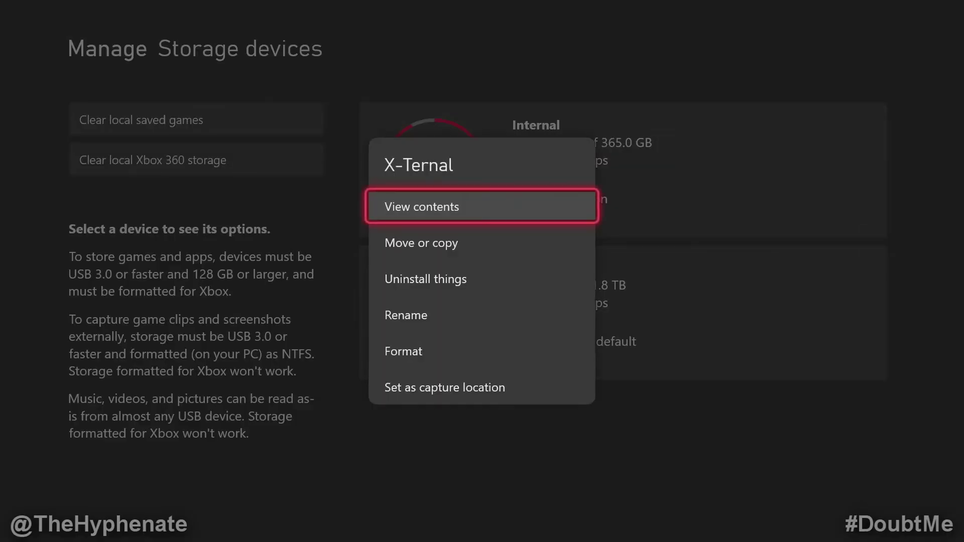
{"action": "key", "text": "Return"}
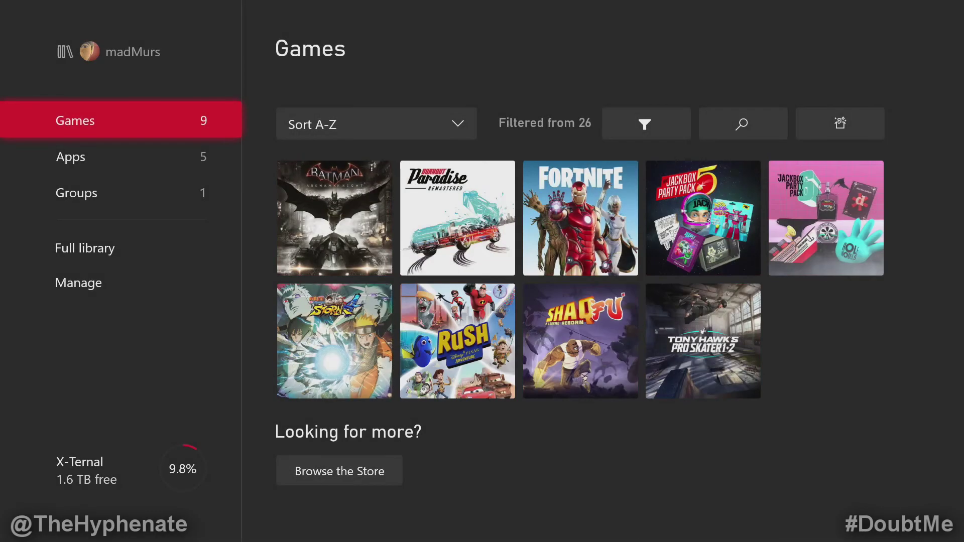
{"action": "key", "text": "Right"}
{"action": "key", "text": "Right"}
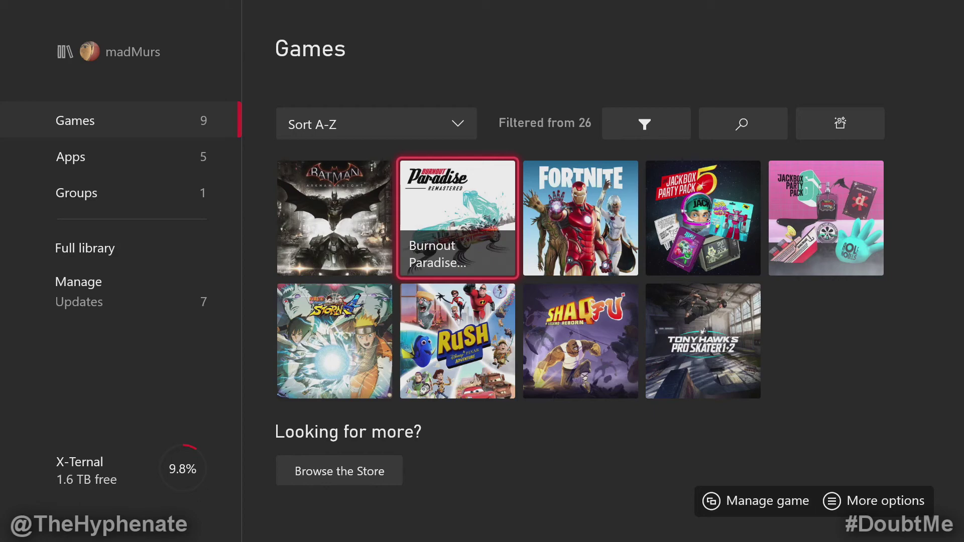
{"action": "key", "text": "Escape"}
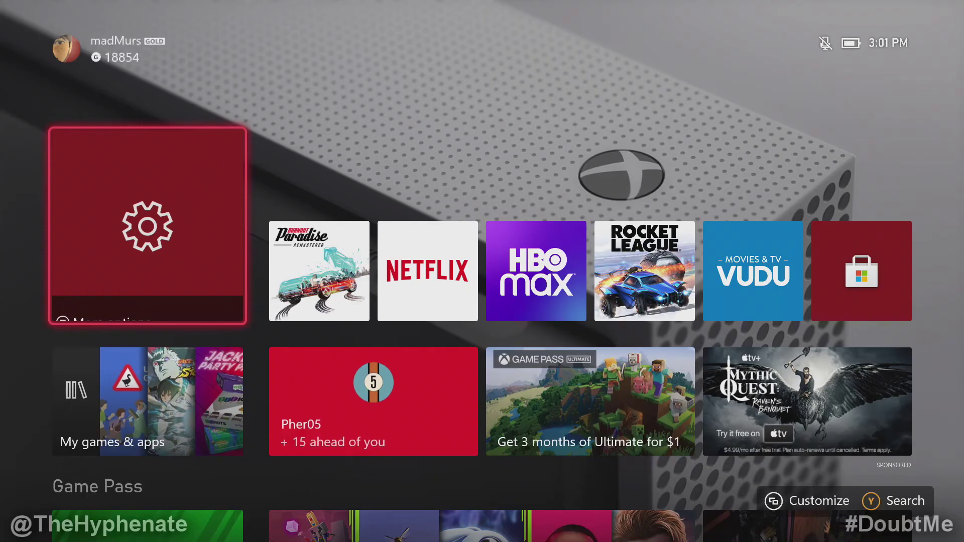